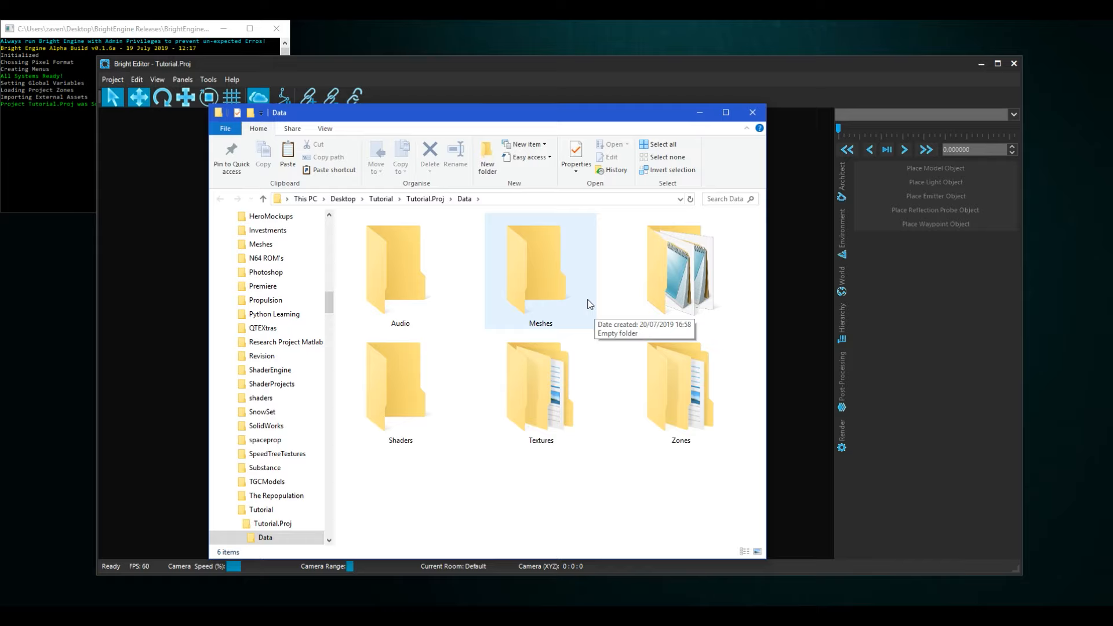
- Create a folder named Houses inside Meshes and copy the five House01 model and texture files from the Example folder into it
double_click(556, 277)
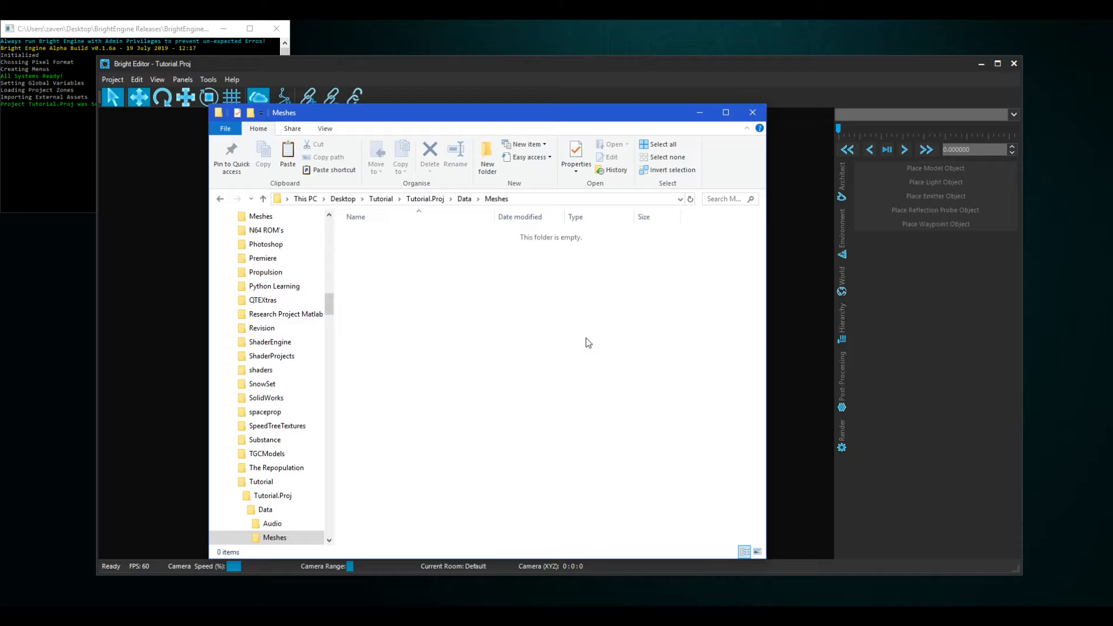
left_click(488, 167)
type("Hou")
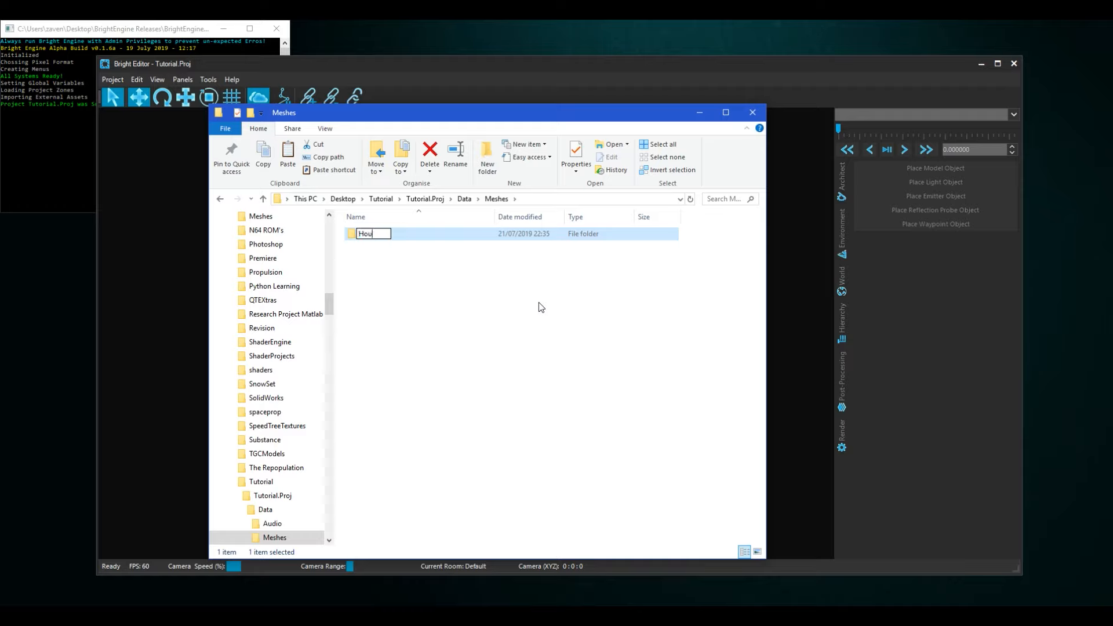
type("ses")
double_click(404, 234)
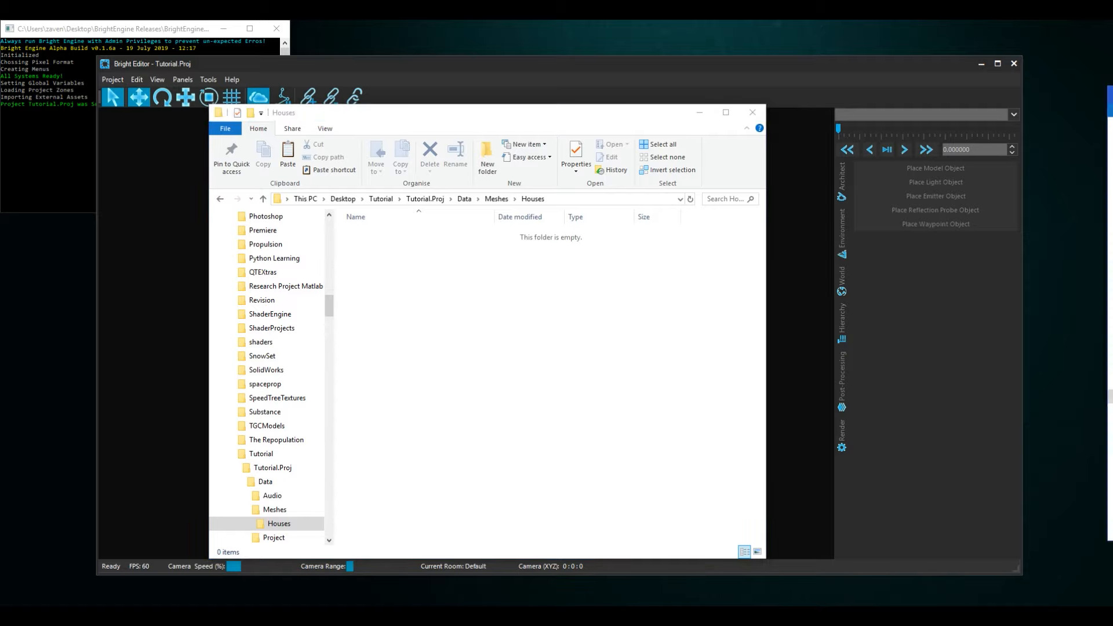
left_click_drag(1112, 102, 748, 76)
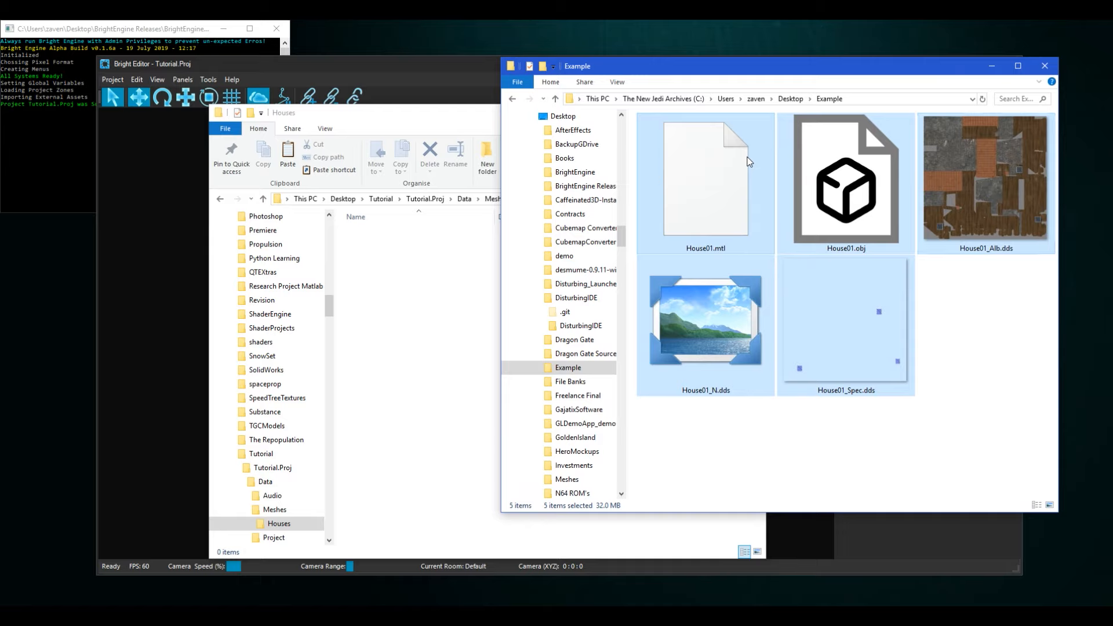
left_click_drag(713, 192, 441, 310)
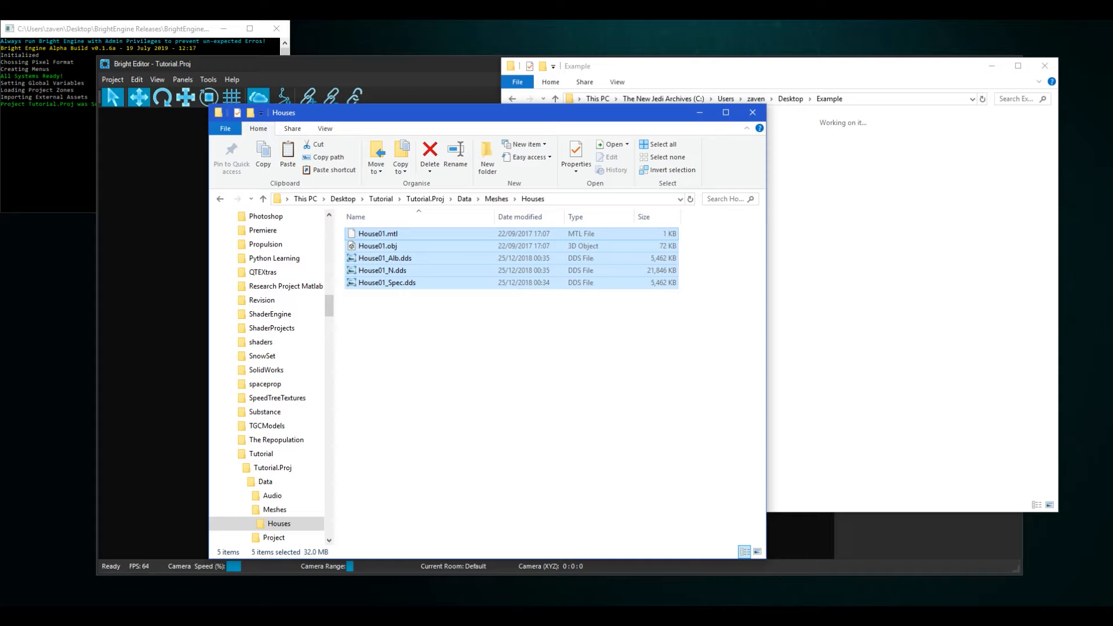
- Switch to Bright Editor, load the Example Area zone, and choose House01.obj from the Houses folder as the model object to place
left_click(912, 552)
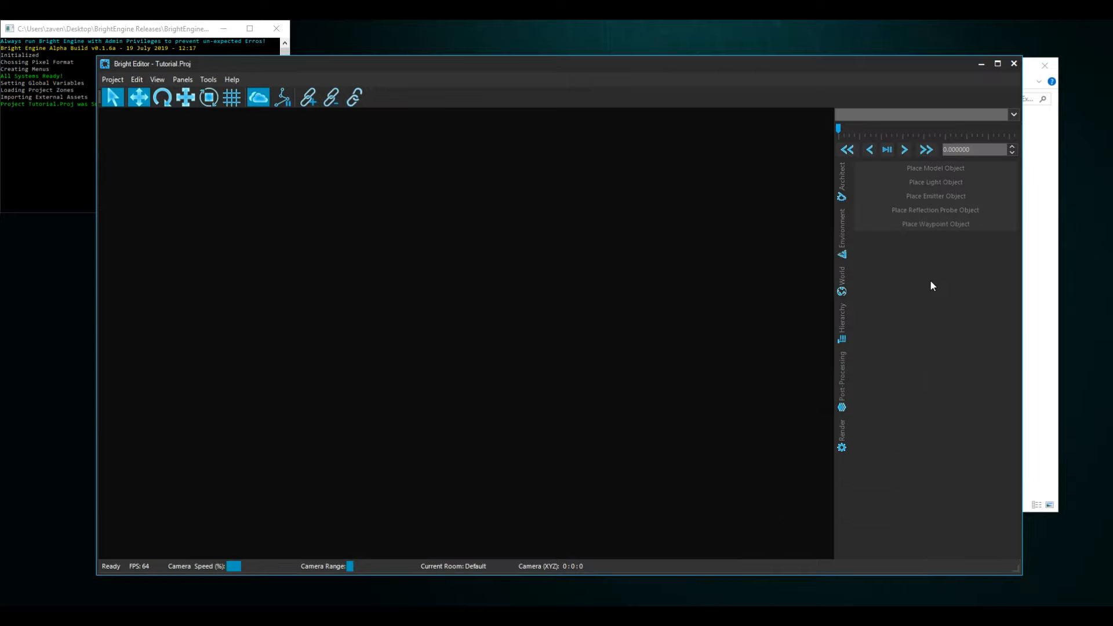
left_click(1012, 115)
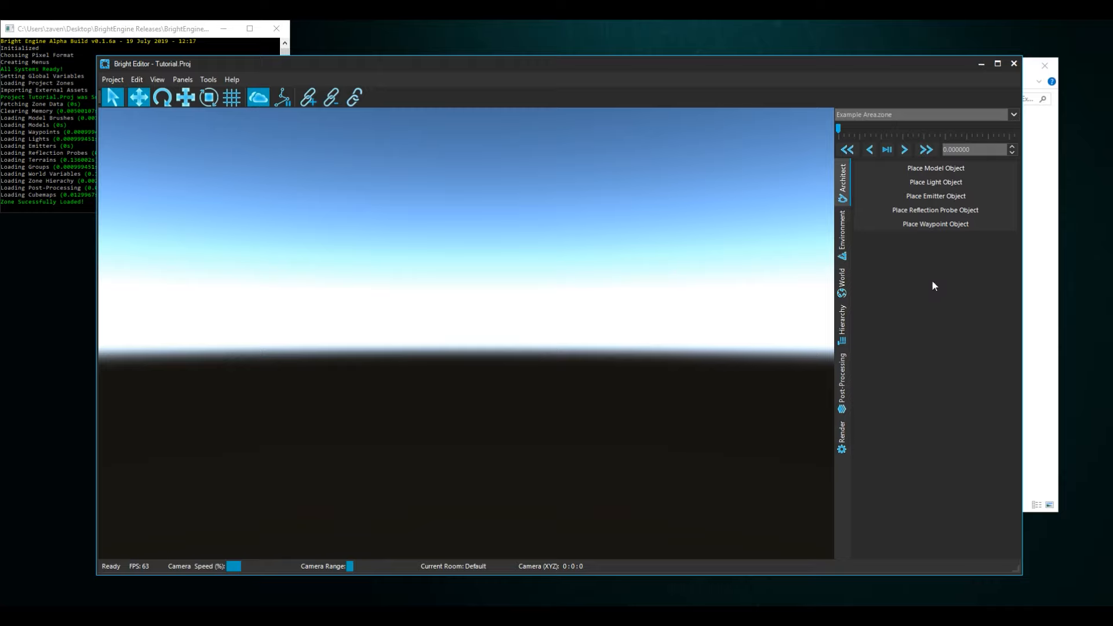
left_click(922, 168)
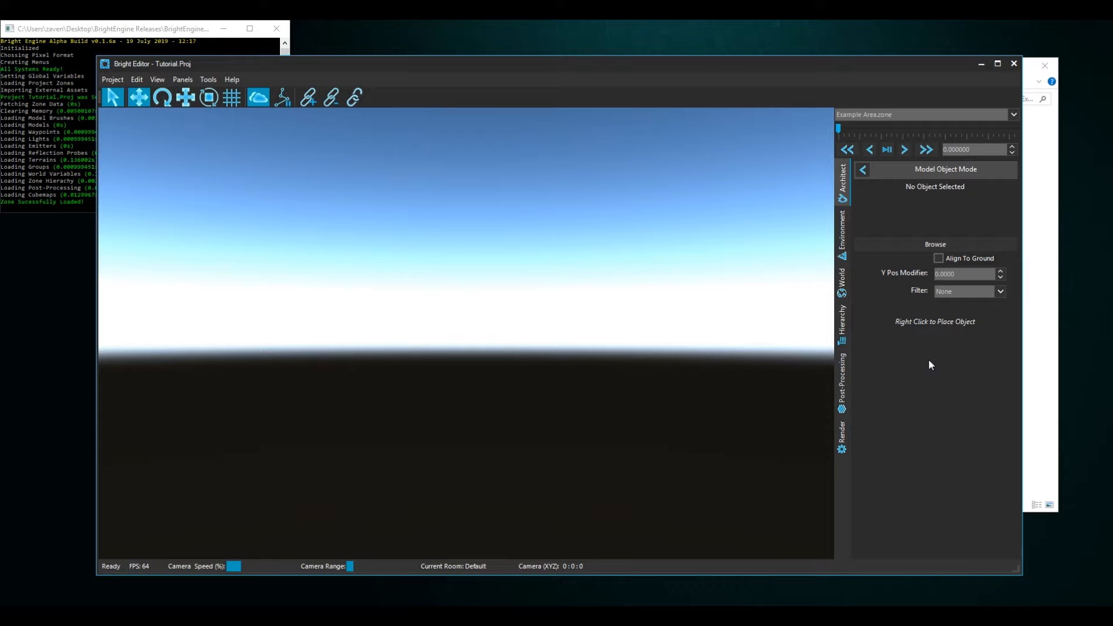
left_click(917, 246)
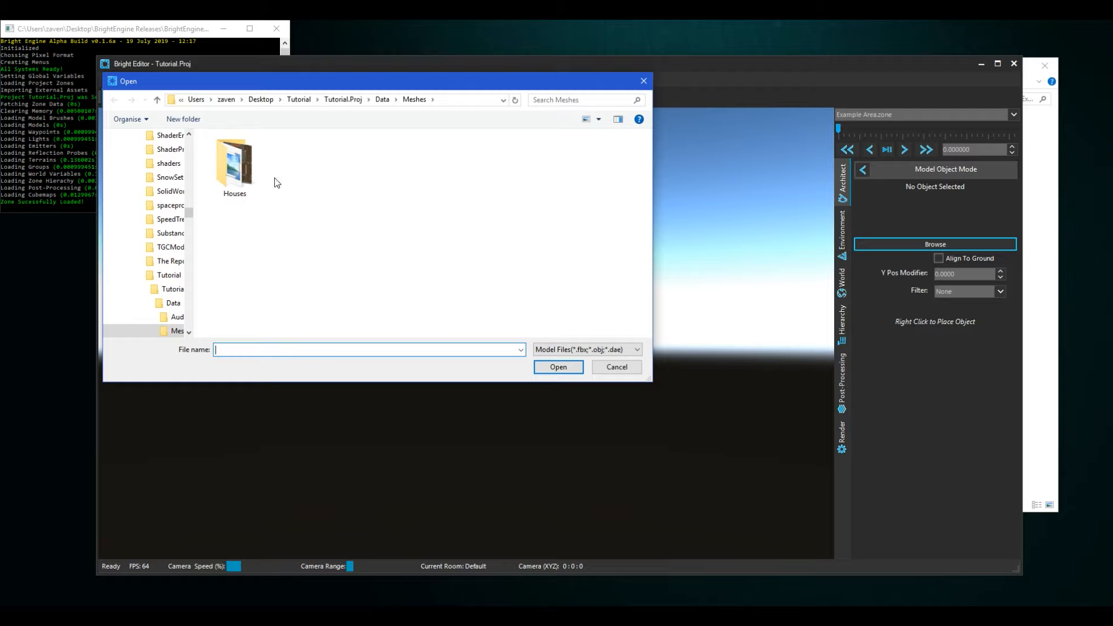
double_click(245, 168)
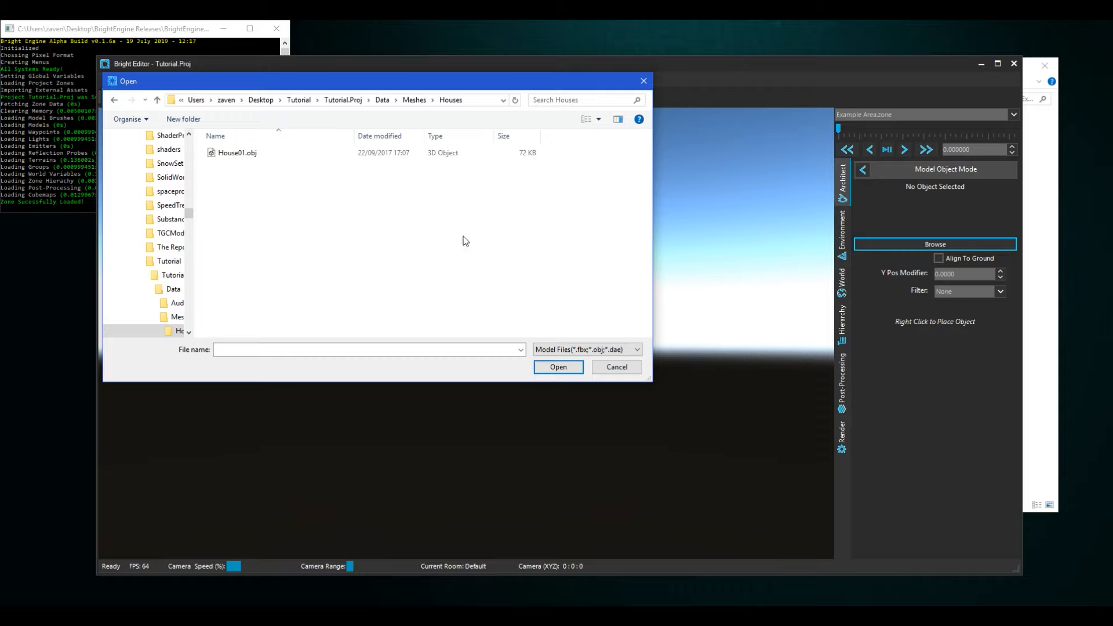
left_click(285, 155)
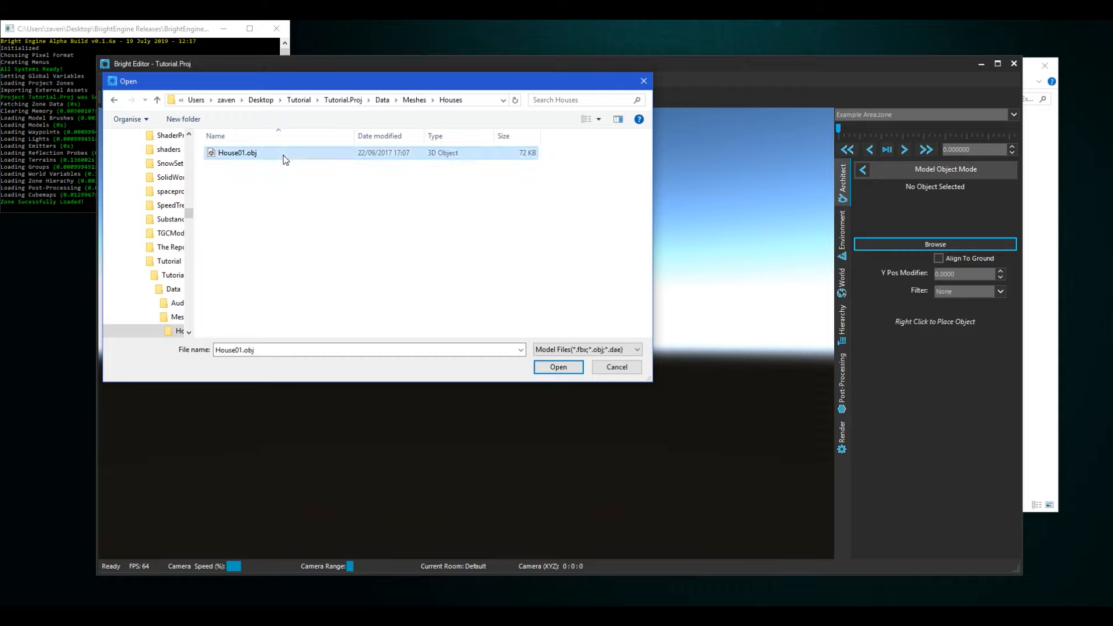
left_click(568, 369)
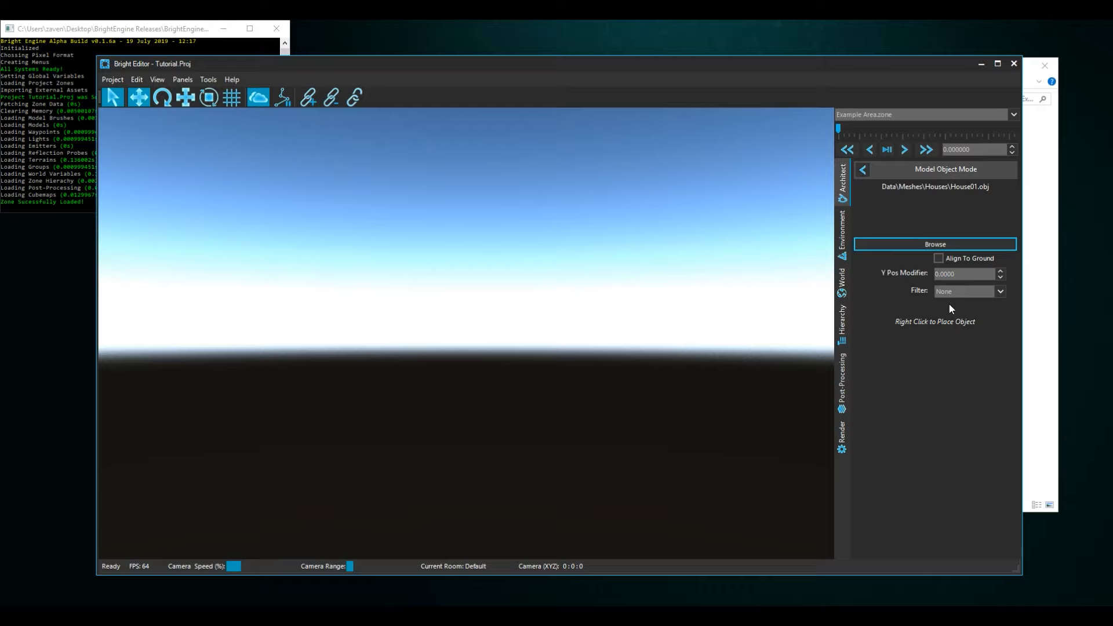
- Place two copies of the house model apart from each other on the checkered terrain, and leave model placement mode
key("s")
middle_click_drag(693, 314, 588, 390)
key("s")
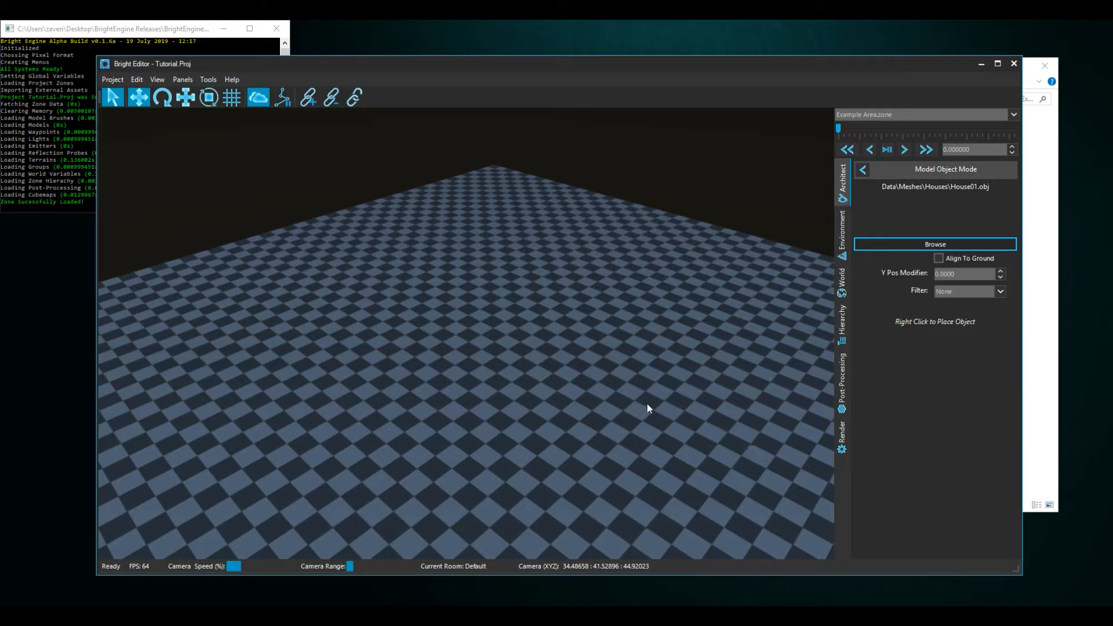
right_click(558, 324)
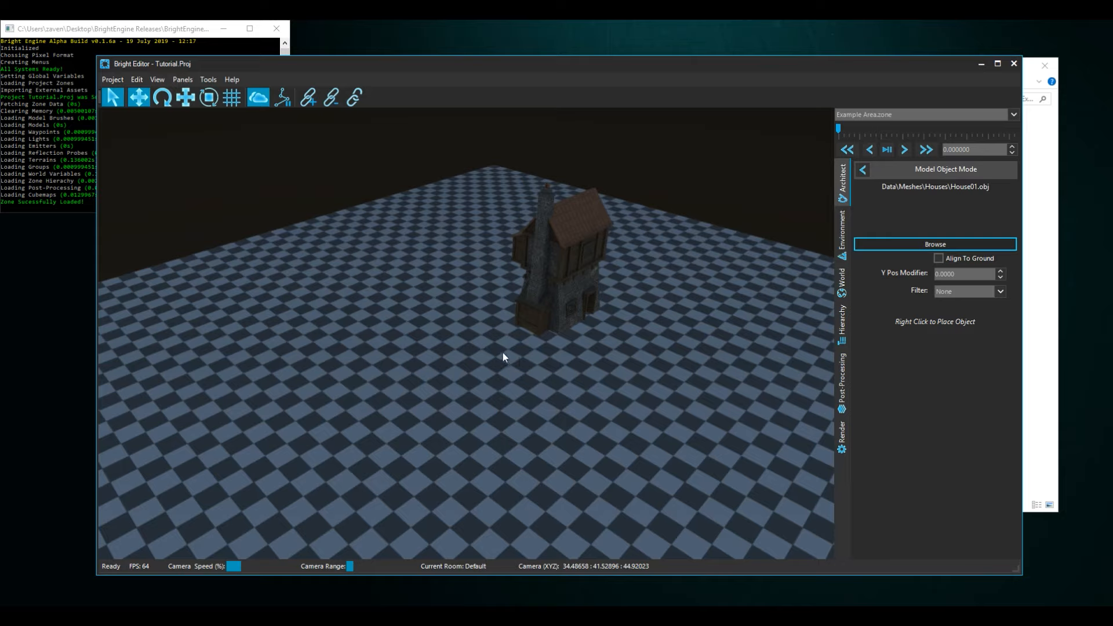
right_click(370, 376)
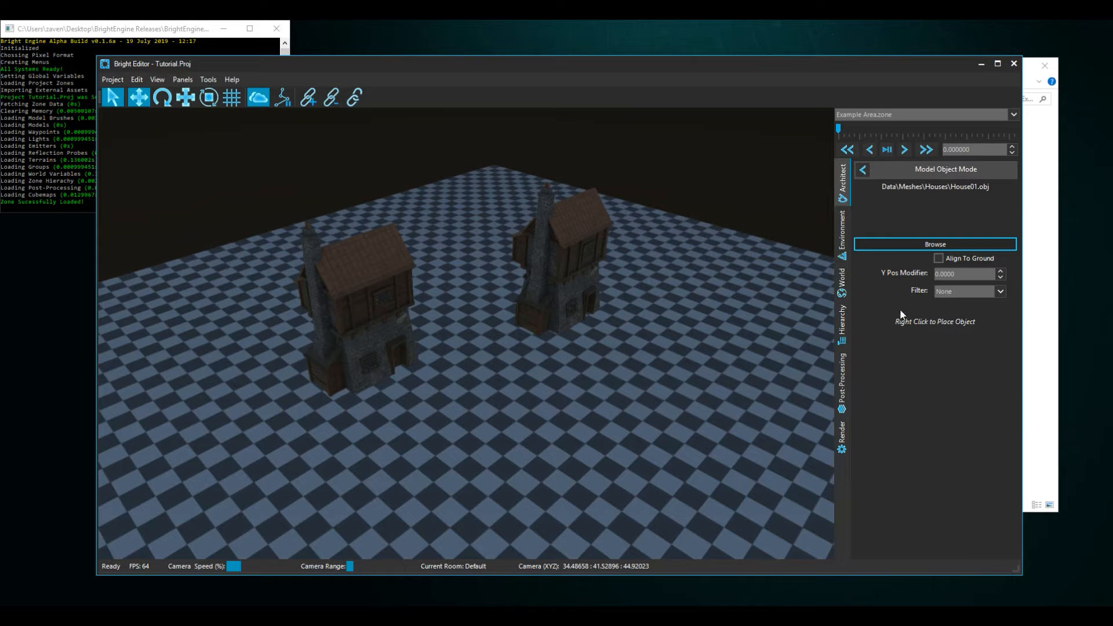
left_click(863, 170)
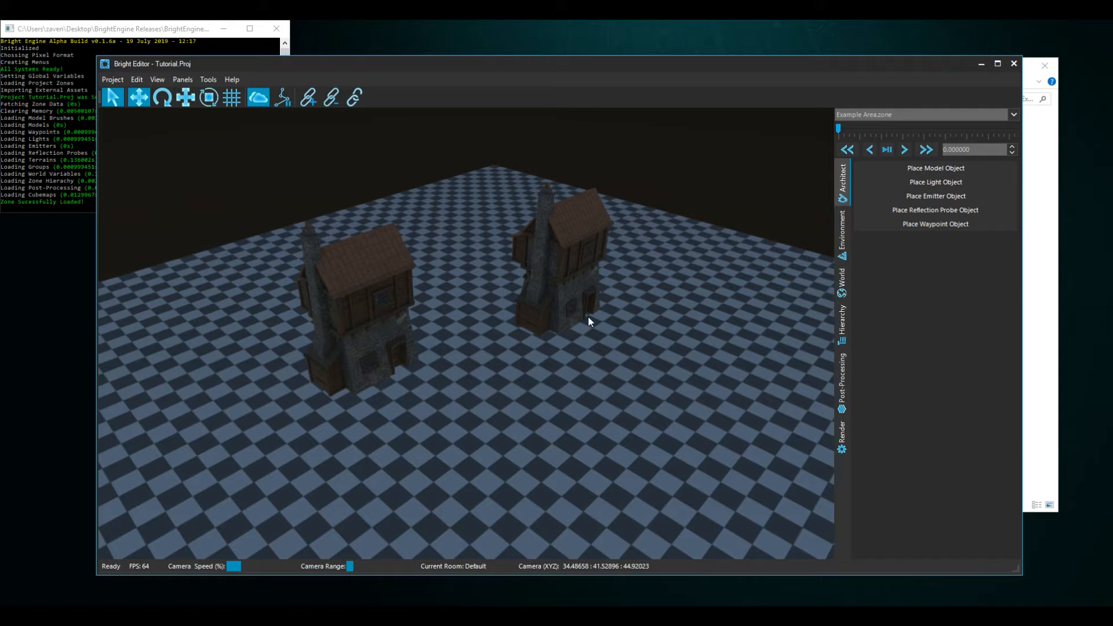
- Replace the rear house's albedo/alpha texture with House01_N.dds
left_click(578, 254)
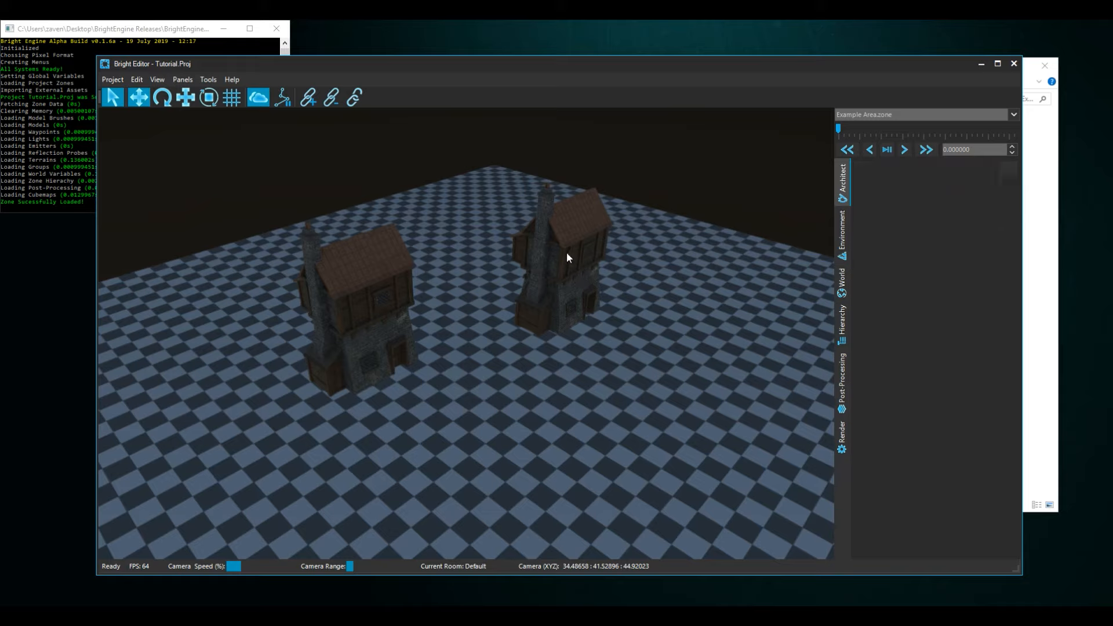
left_click(566, 254)
left_click_drag(1019, 213, 1018, 298)
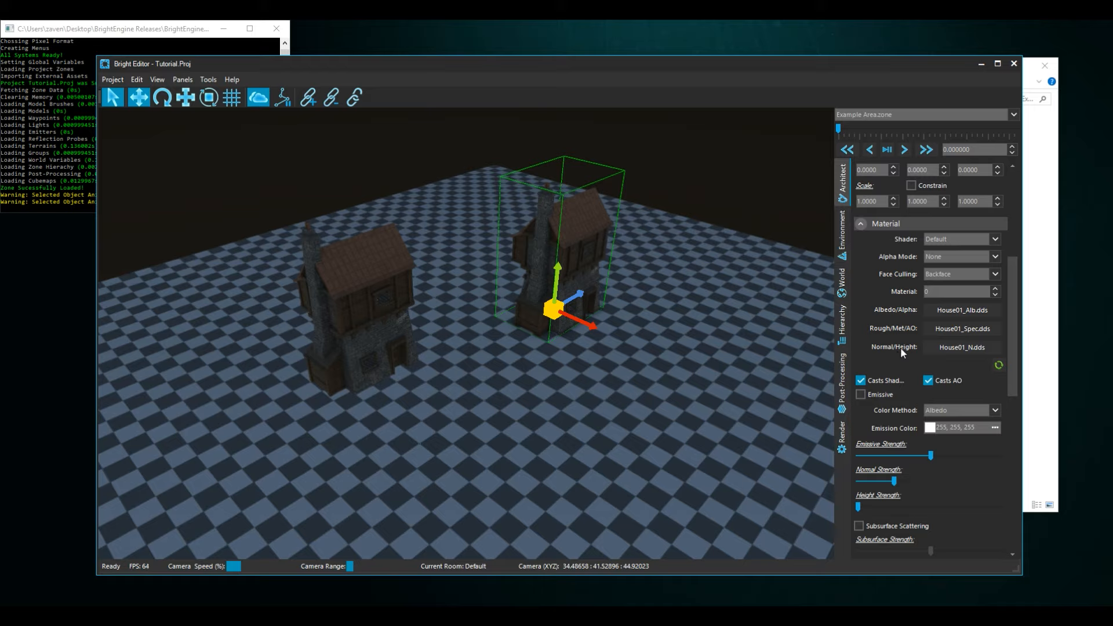
left_click(944, 308)
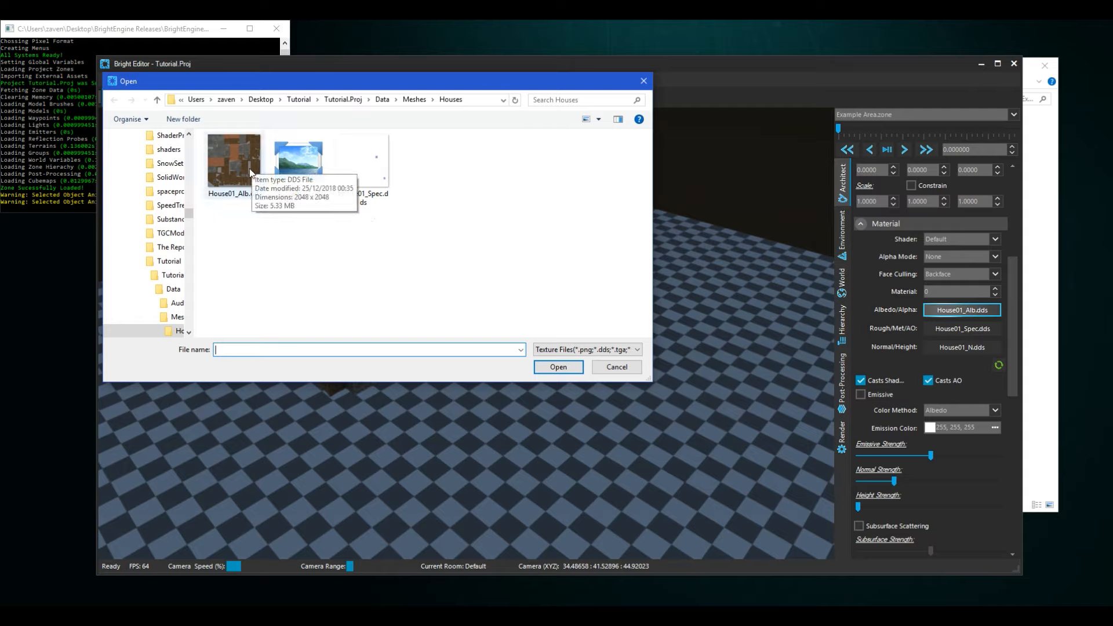
left_click(287, 170)
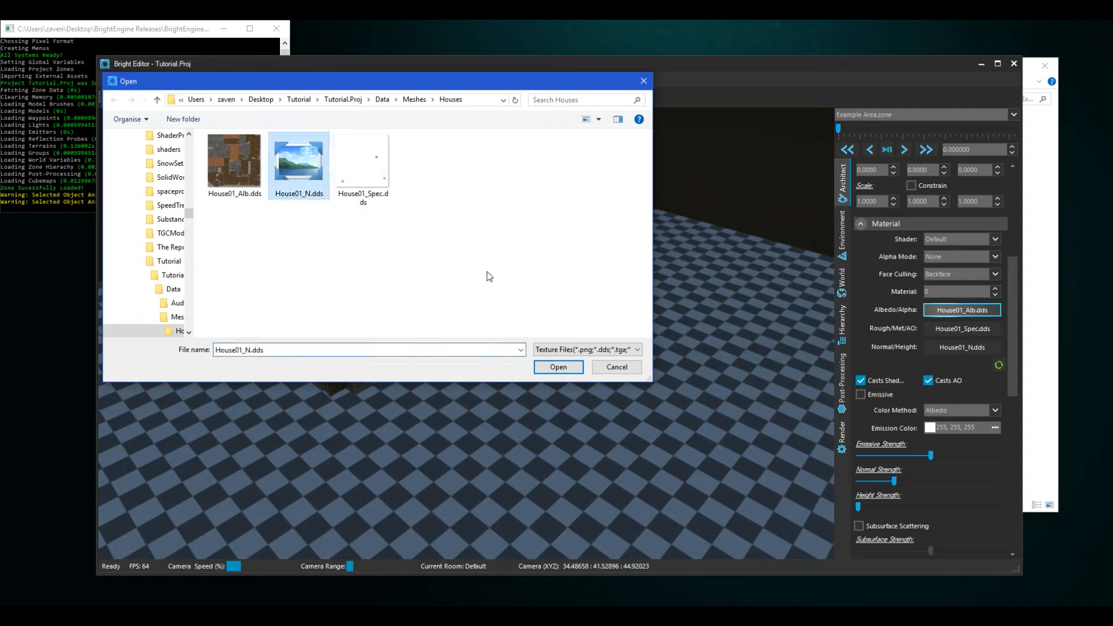
left_click(558, 367)
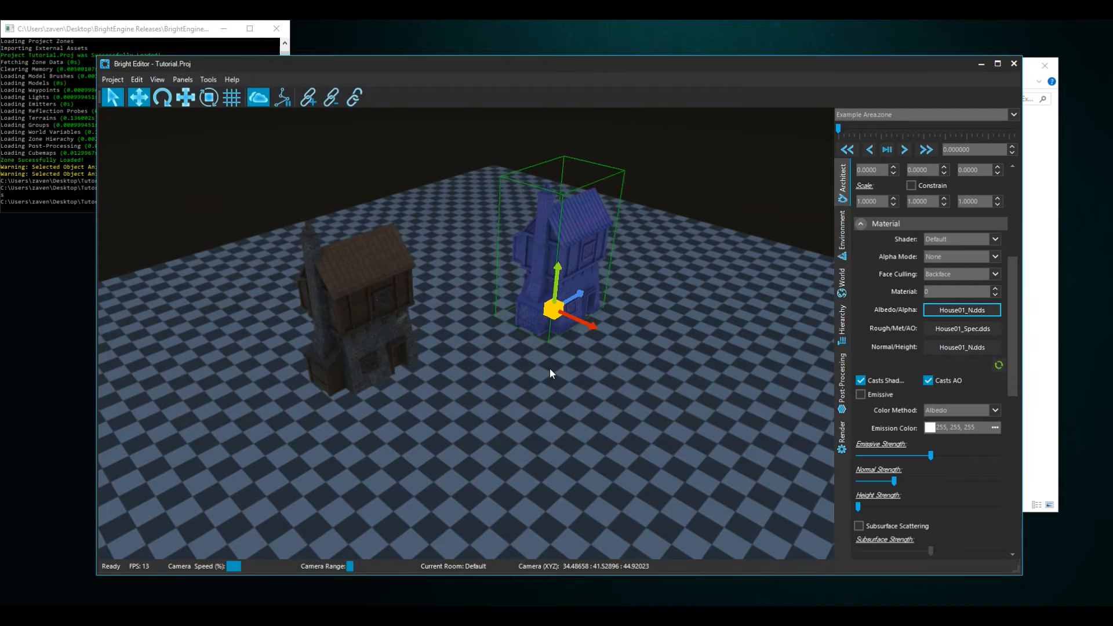
- Assign House01_Alb.dds as the rear house's albedo/alpha texture again
left_click(949, 310)
left_click(242, 173)
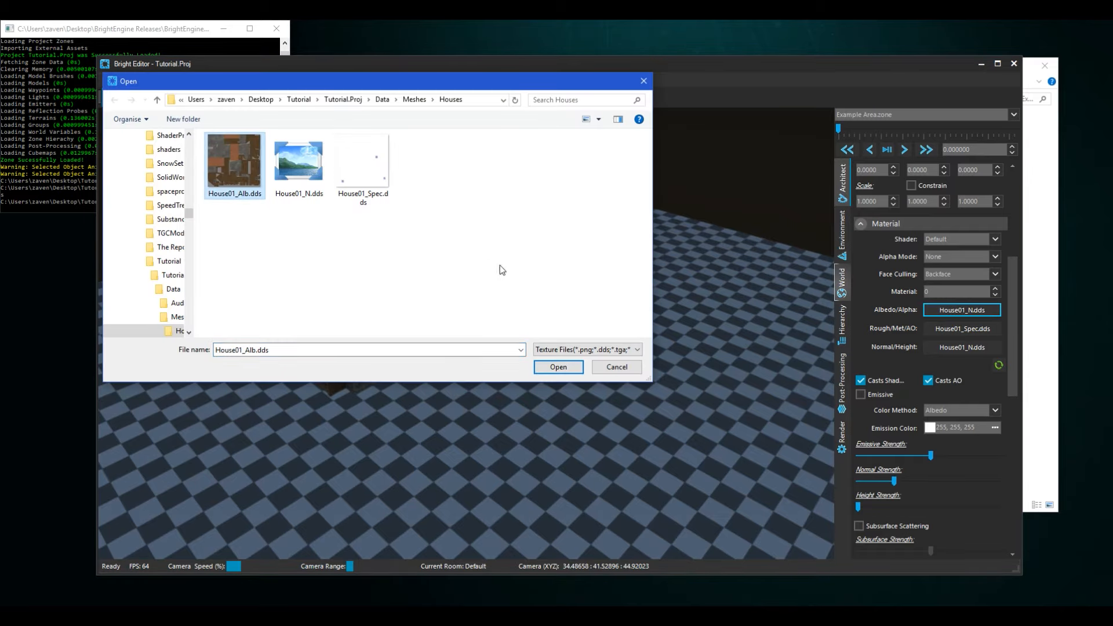
left_click(567, 367)
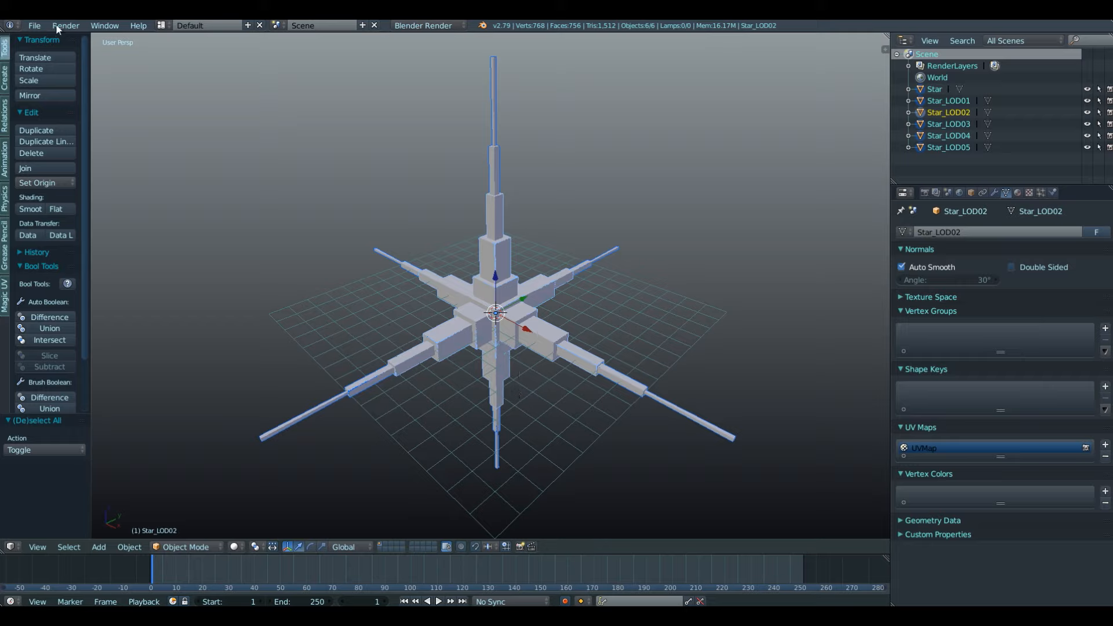
- Export the selected star meshes with their LOD versions as Star.obj into the project's Data\Meshes folder
left_click(34, 26)
mouse_move(149, 259)
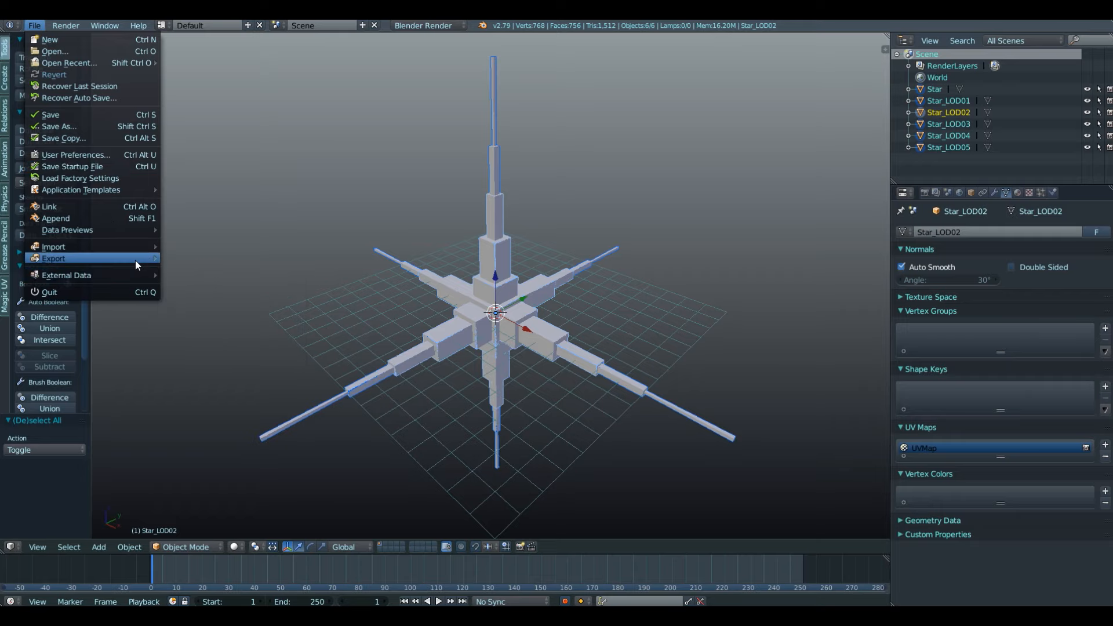
left_click(239, 328)
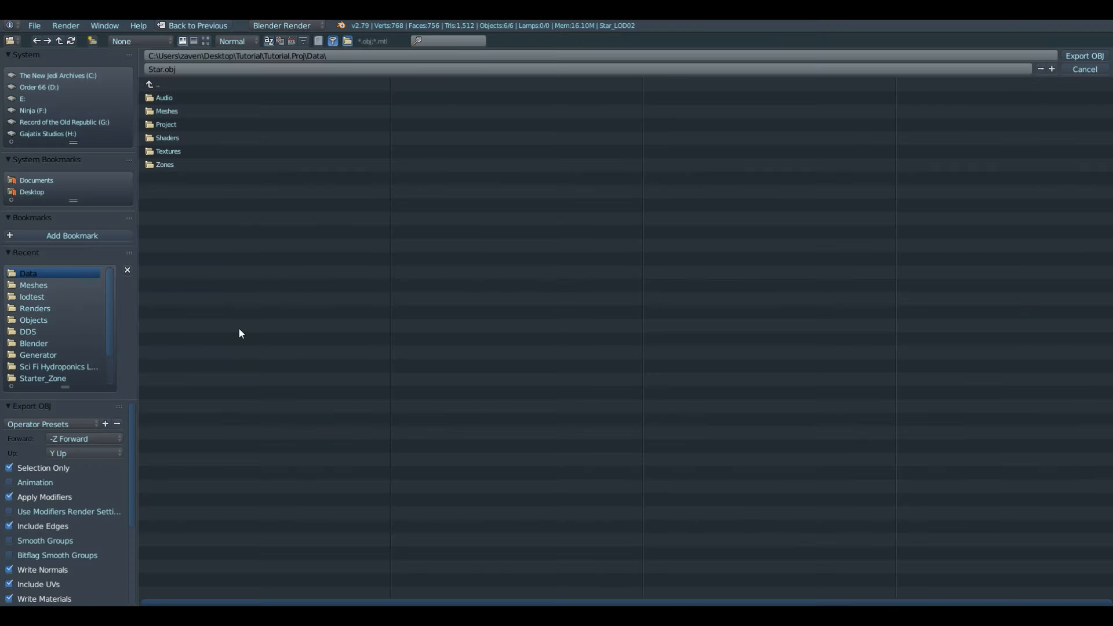
left_click(165, 112)
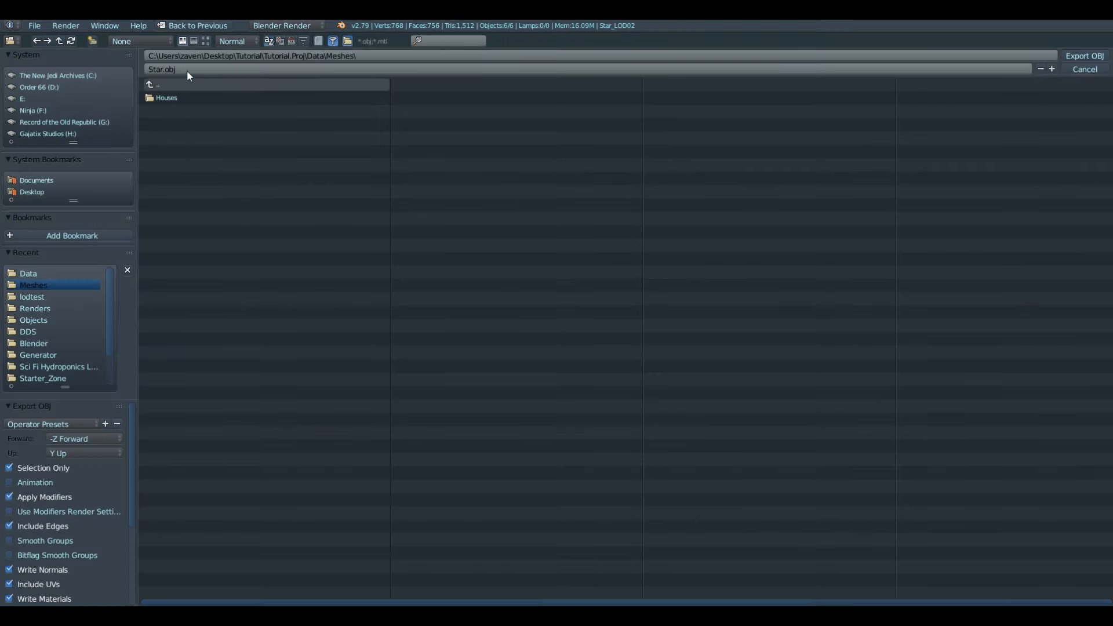
left_click(1080, 57)
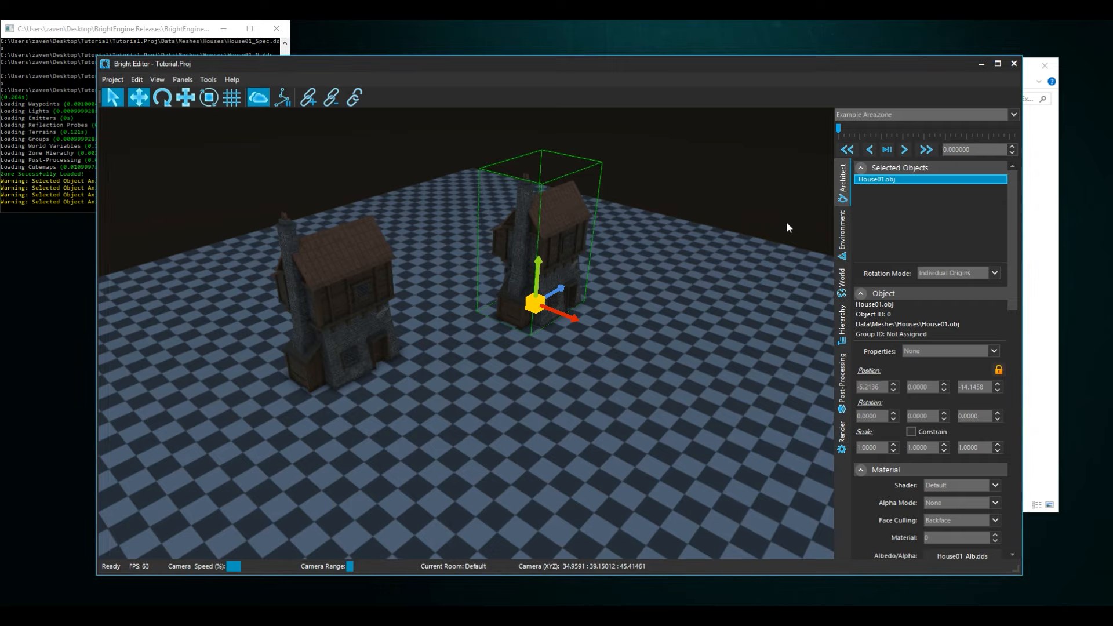
- Place Star.obj from the Meshes folder on the terrain beside the rear house and raise it to a Y position of about 12.88
left_click(786, 222)
left_click(920, 173)
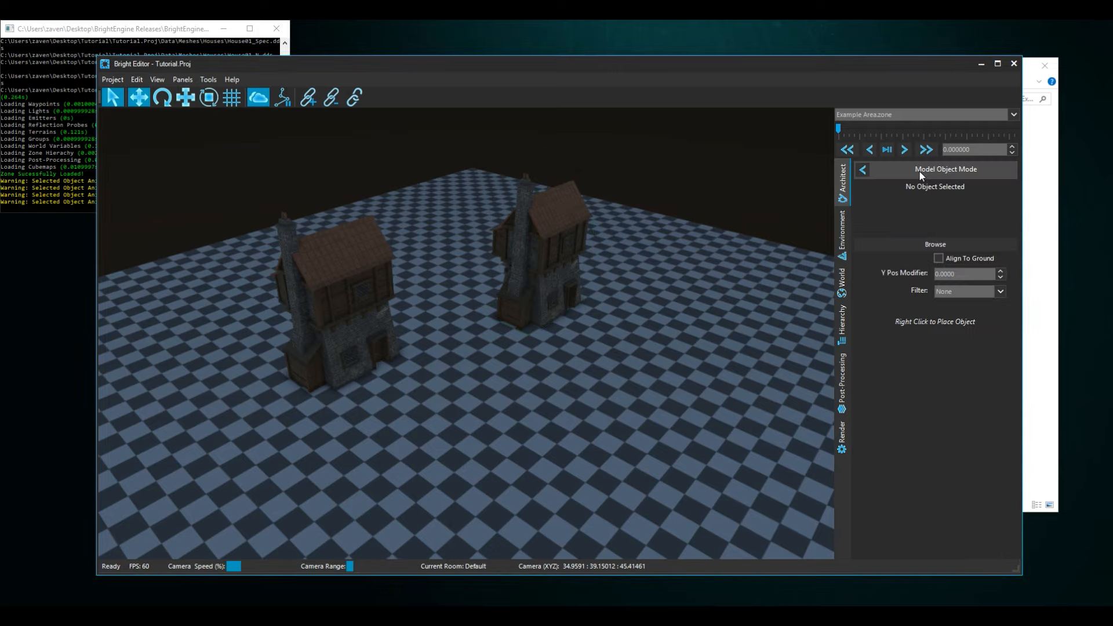
left_click(935, 242)
left_click(302, 169)
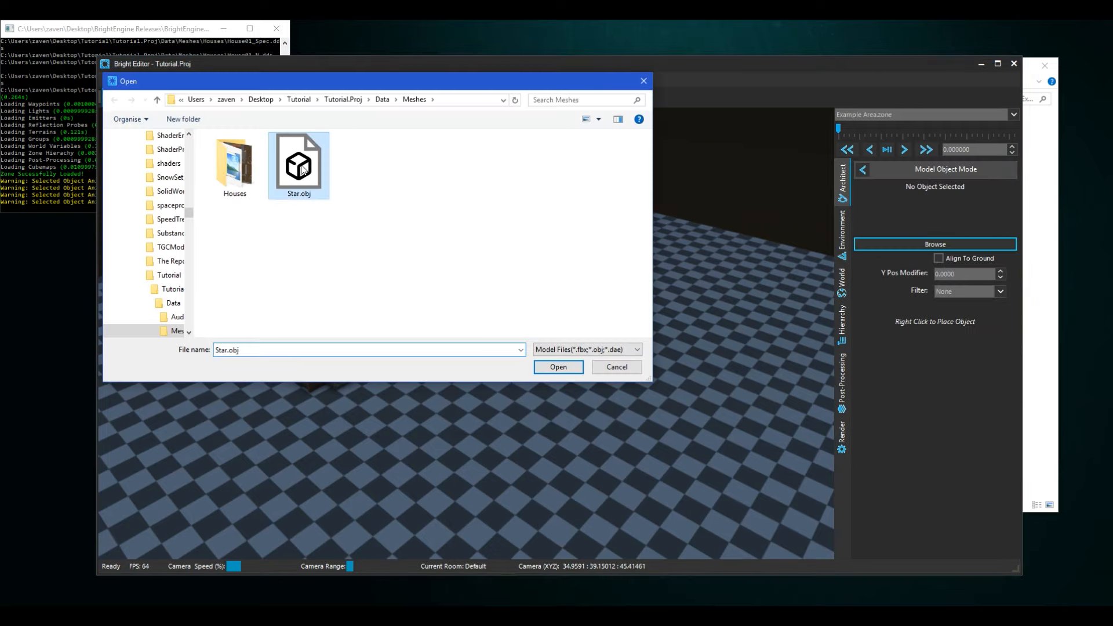
left_click(571, 368)
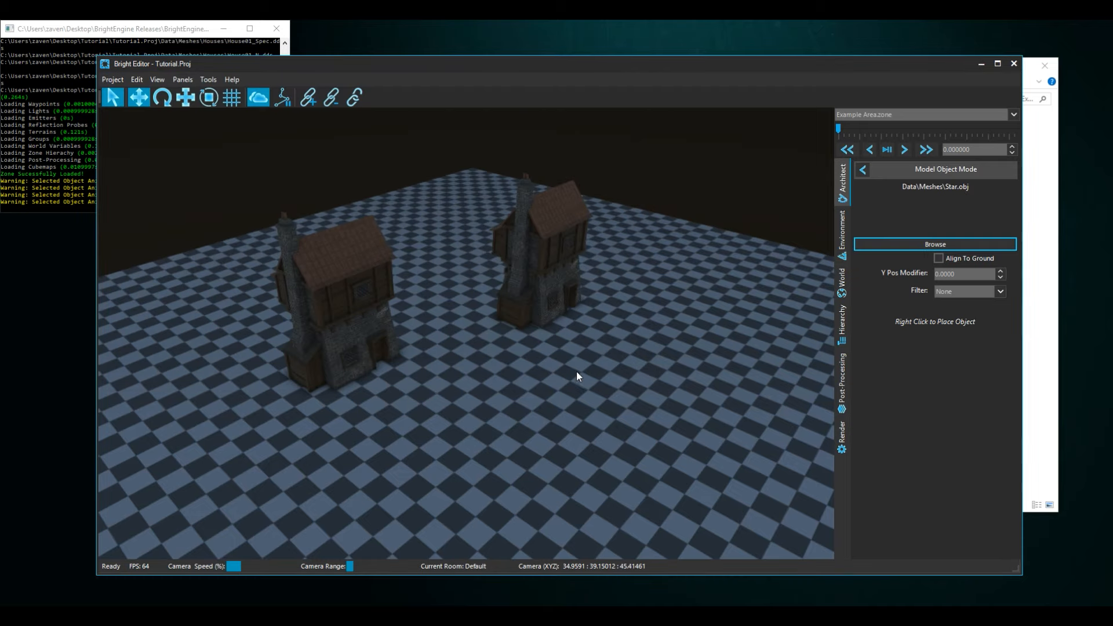
right_click(683, 332)
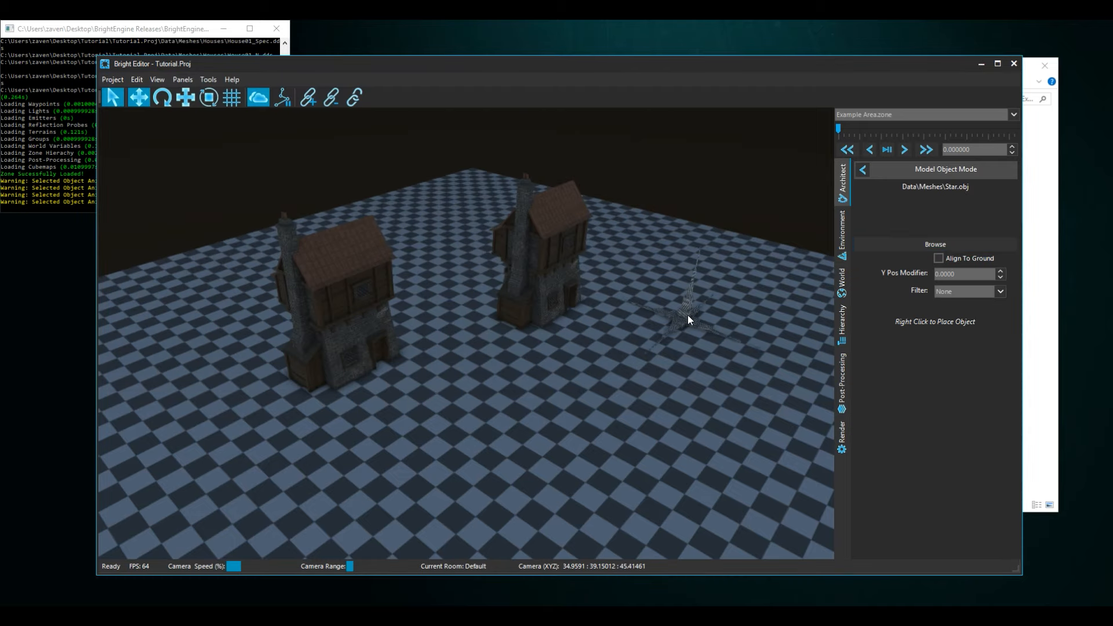
left_click(687, 315)
left_click_drag(687, 291, 697, 227)
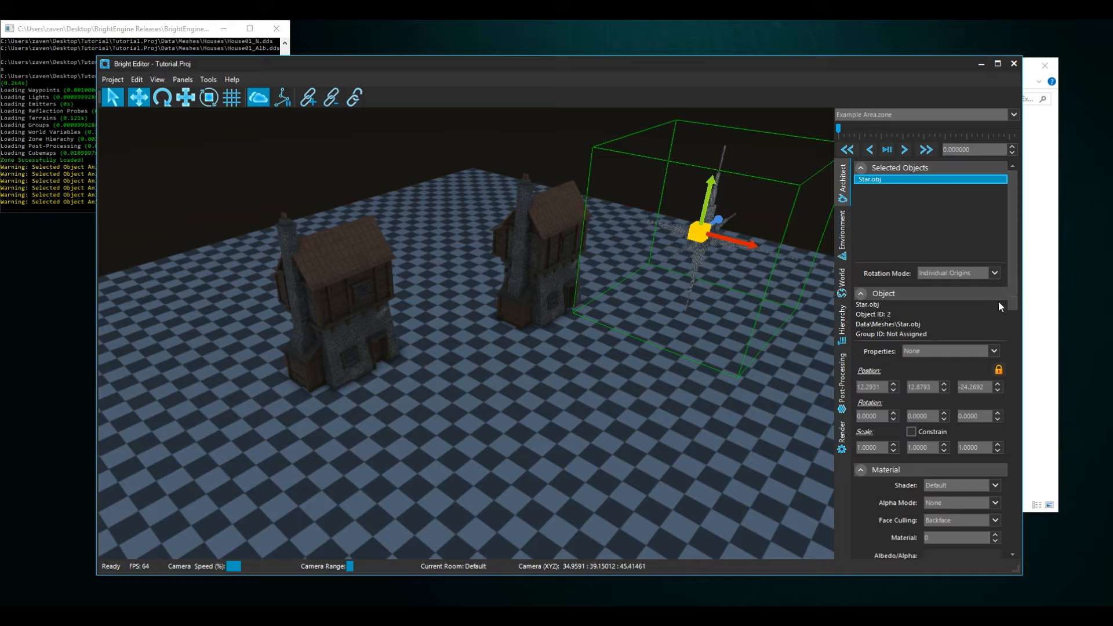
- Set the star's level-of-detail max distance to 150
left_click_drag(1013, 281, 1028, 507)
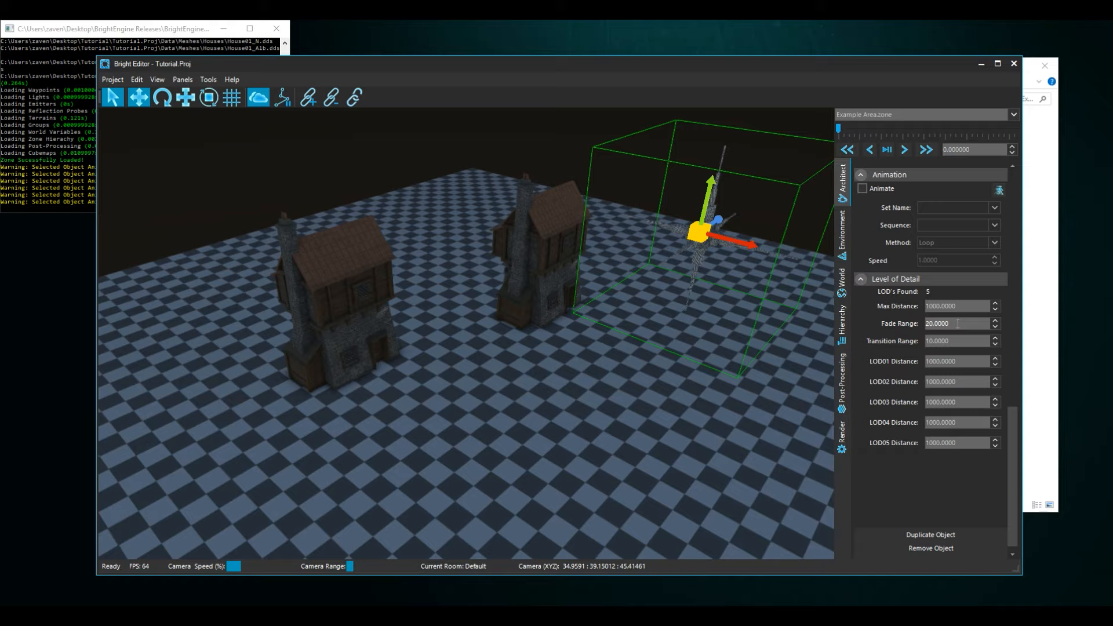
left_click(934, 341)
double_click(970, 304)
type("150")
key("Return")
- Set the star's LOD01 distance to 20 and its LOD02 distance to 50
left_click(965, 361)
type("20")
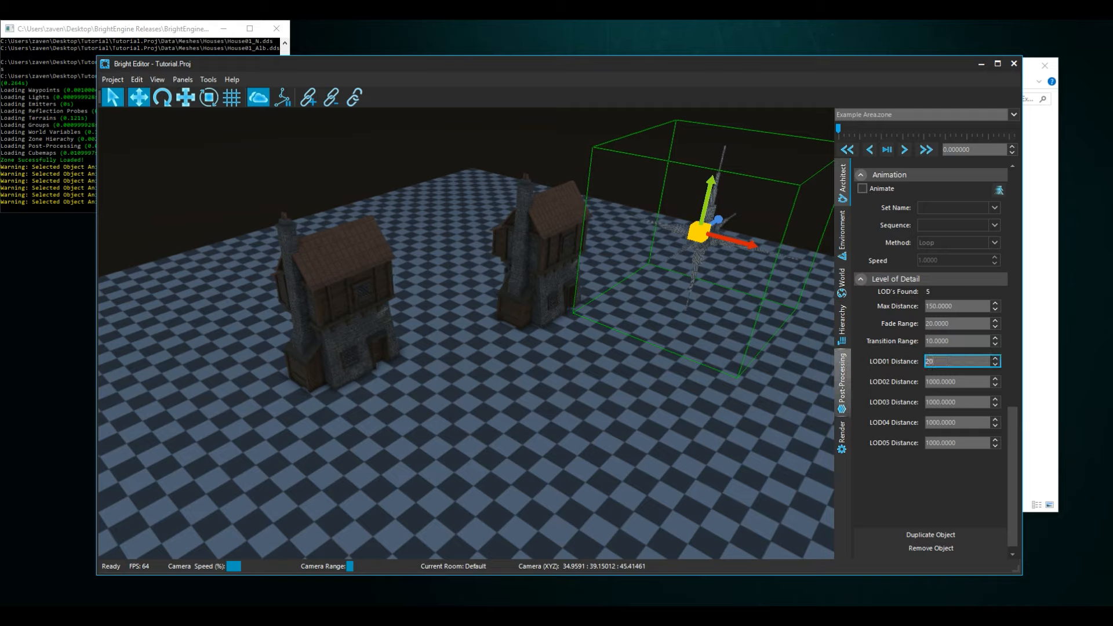
key("Return")
left_click(977, 381)
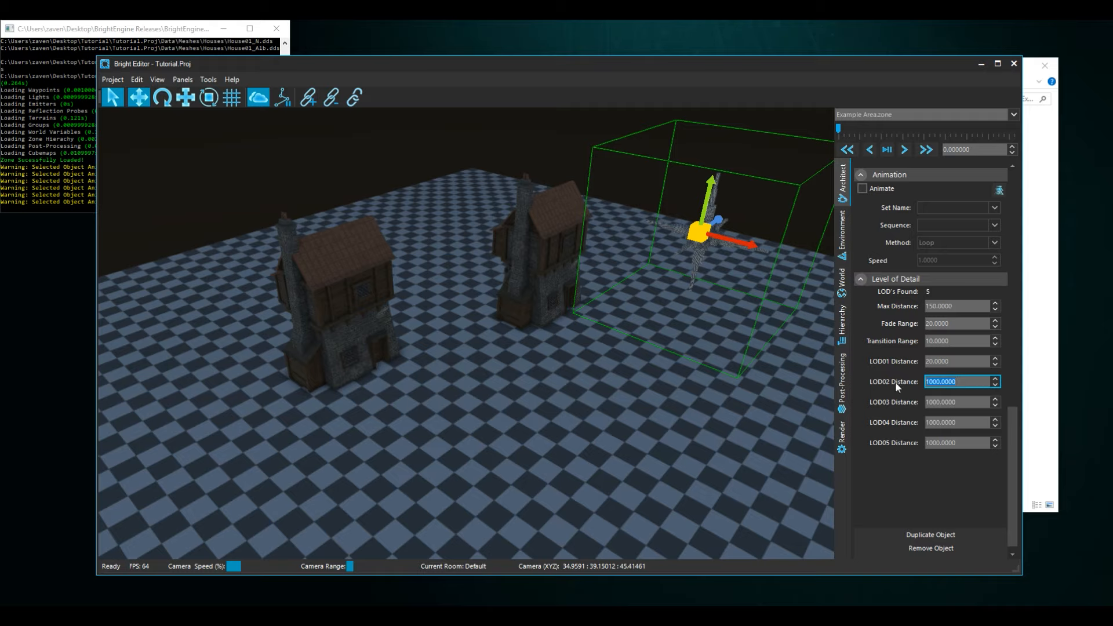
type("50")
key("Return")
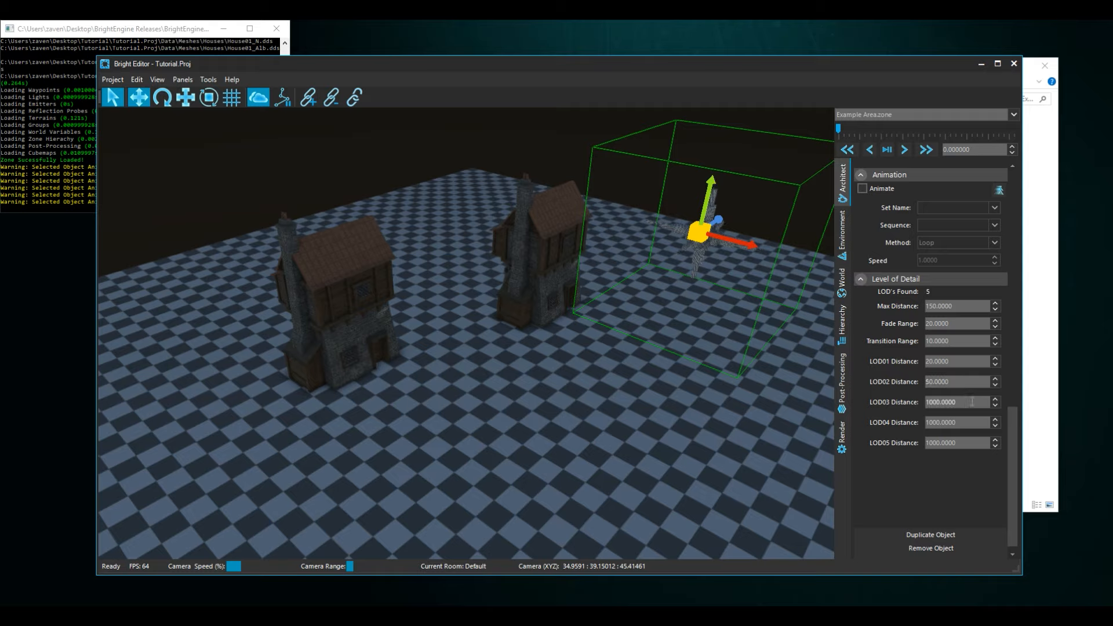
- Set the star's LOD03 distance to 80 and its LOD04 distance to 110
left_click(972, 402)
type("80")
key("Return")
left_click(967, 423)
type("11")
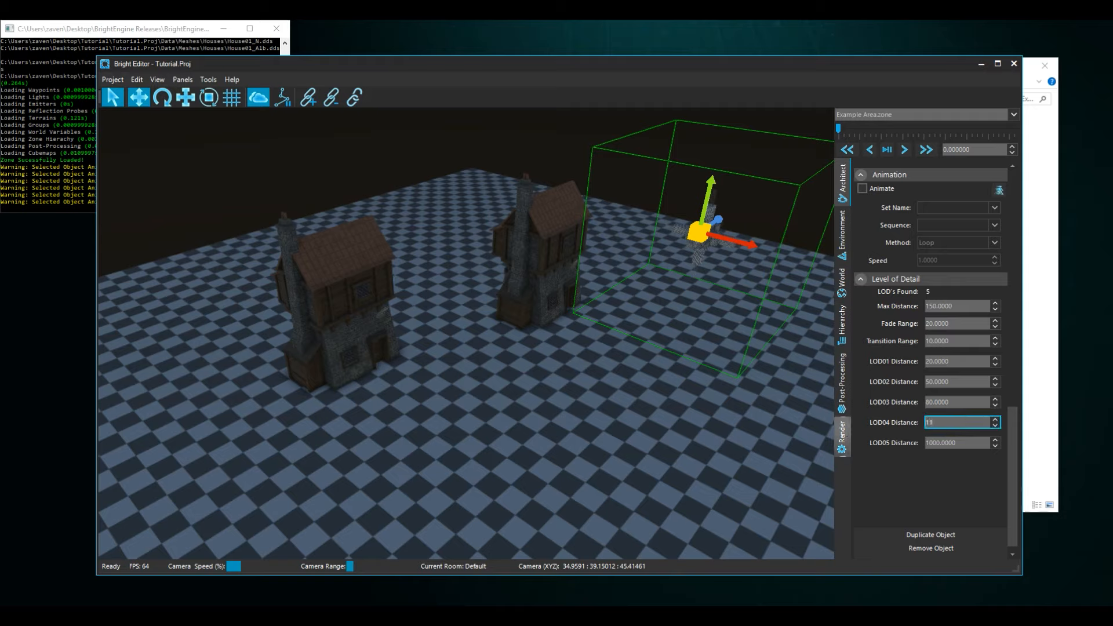
type("0")
key("Return")
- Set the star's LOD05 distance to 125
left_click(968, 442)
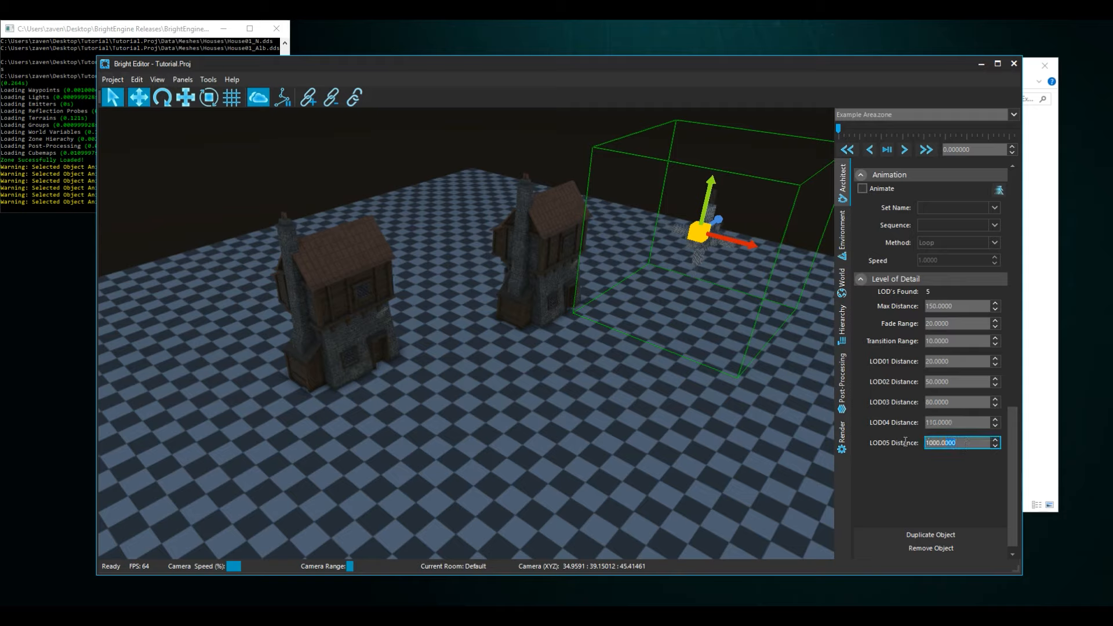
type("125")
key("Return")
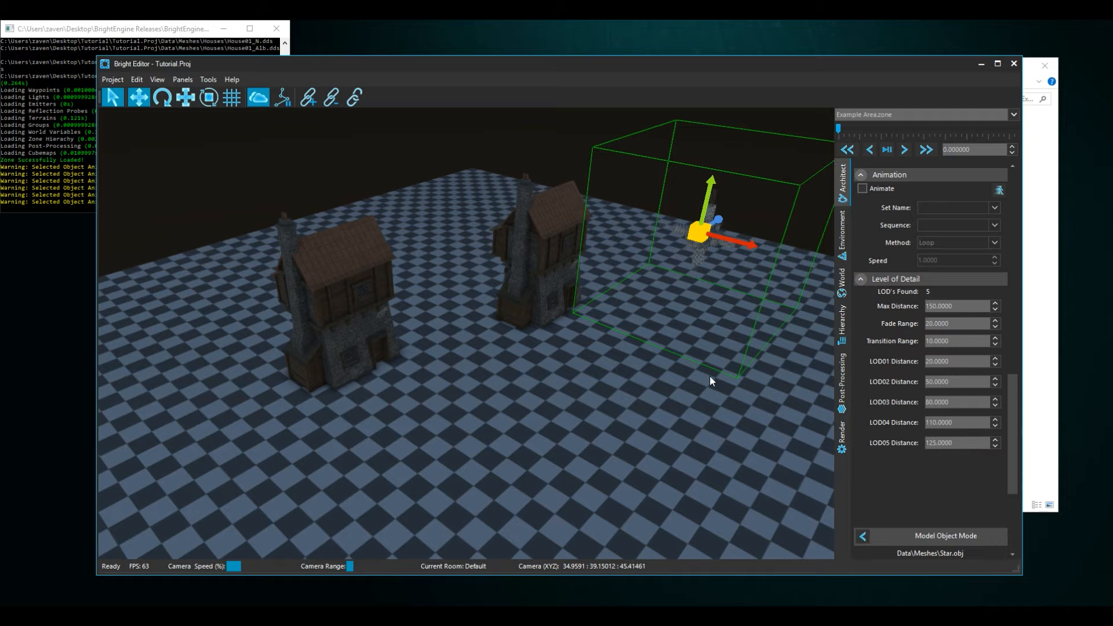
- Turn off the move gizmo and fly the camera toward and away from the star to check its level-of-detail transitions
right_click_drag(689, 371, 740, 355)
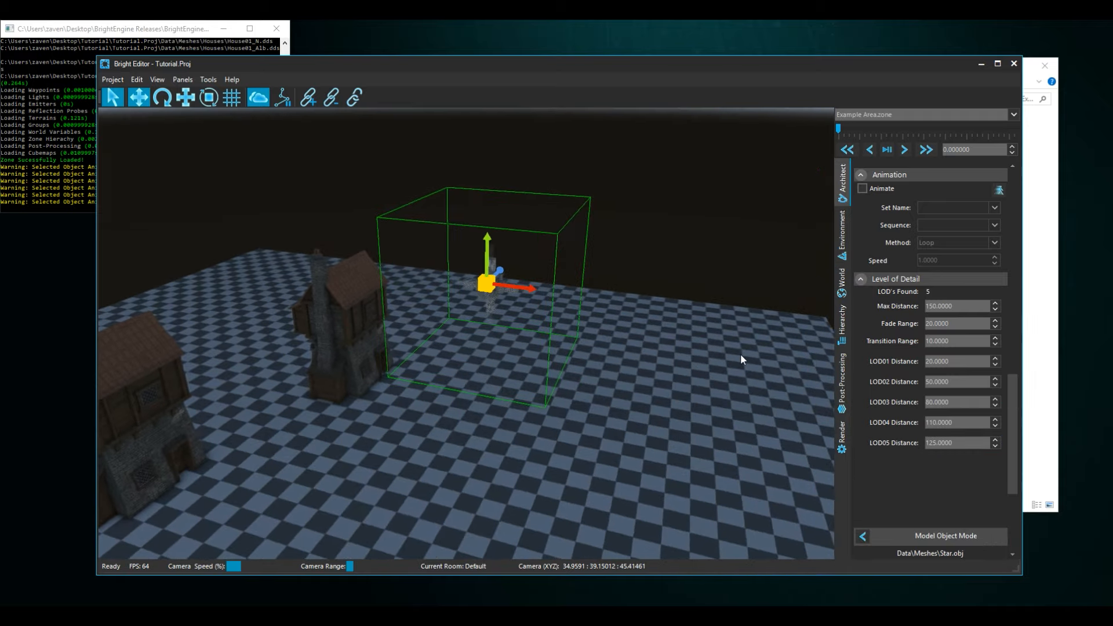
left_click(141, 99)
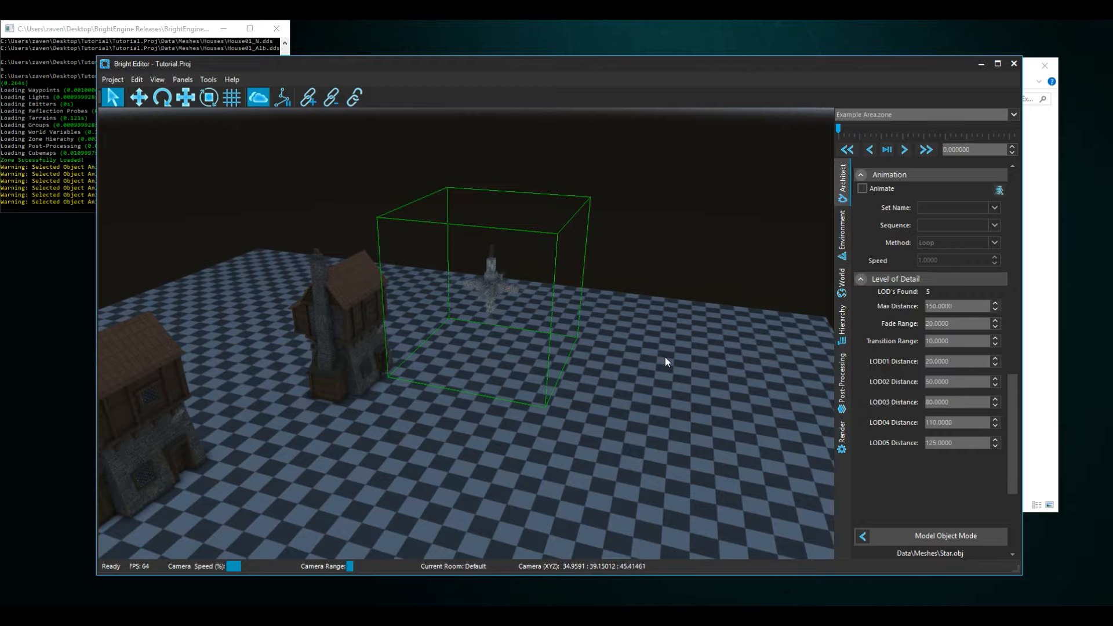
key("w")
right_click_drag(665, 357, 668, 314)
key("s")
key("w")
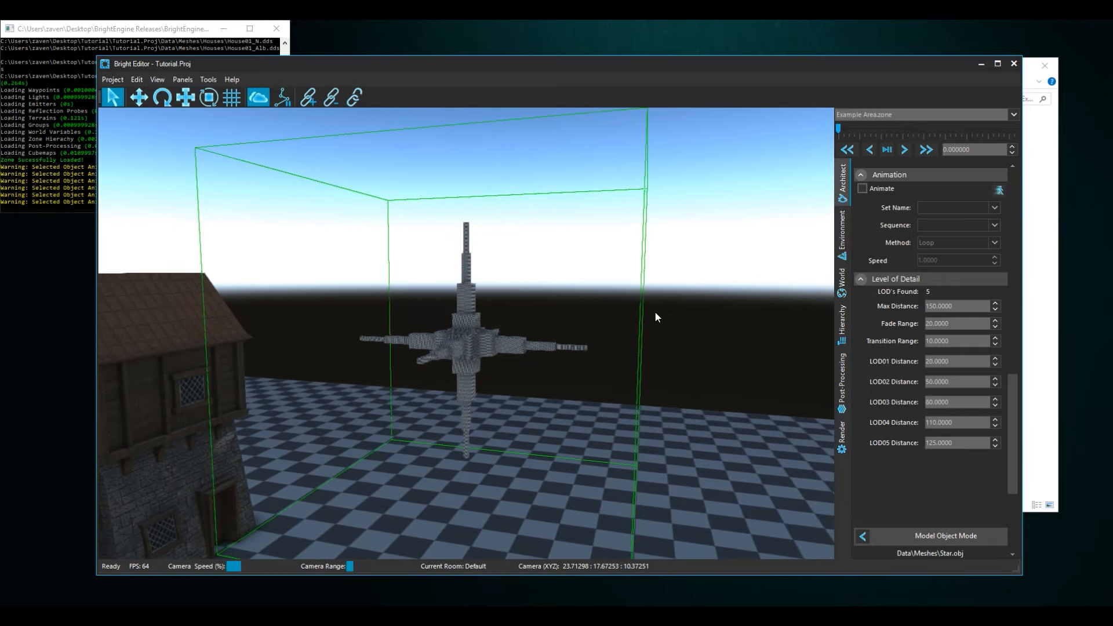